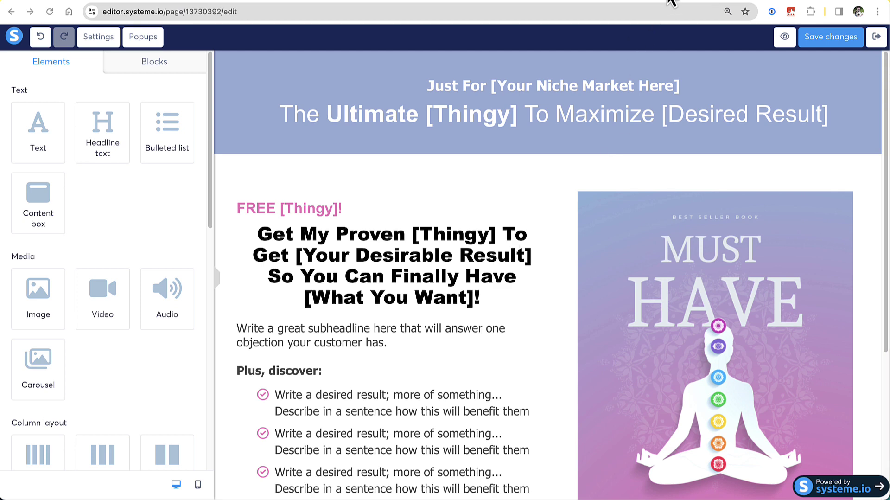
Copy the web address of the live published opt-in page from the address bar
key("ctrl+Tab")
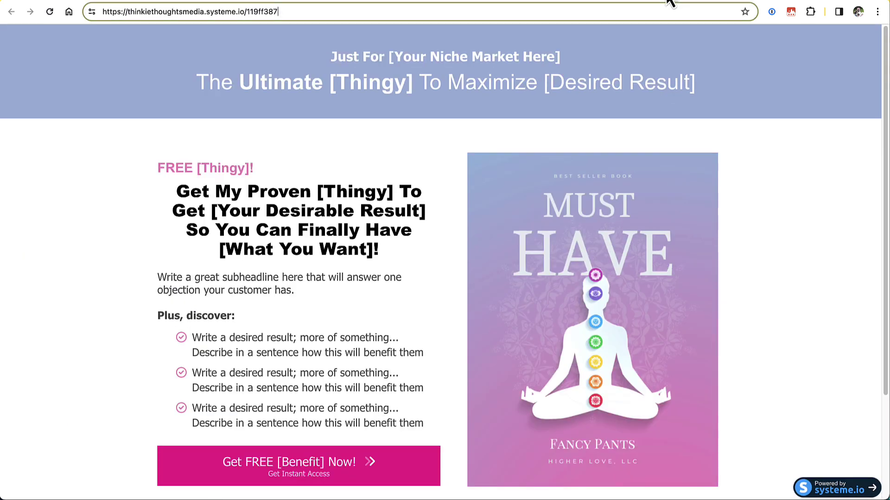
right_click(292, 12)
left_click(284, 11)
left_click_drag(283, 11, 87, 12)
right_click(141, 12)
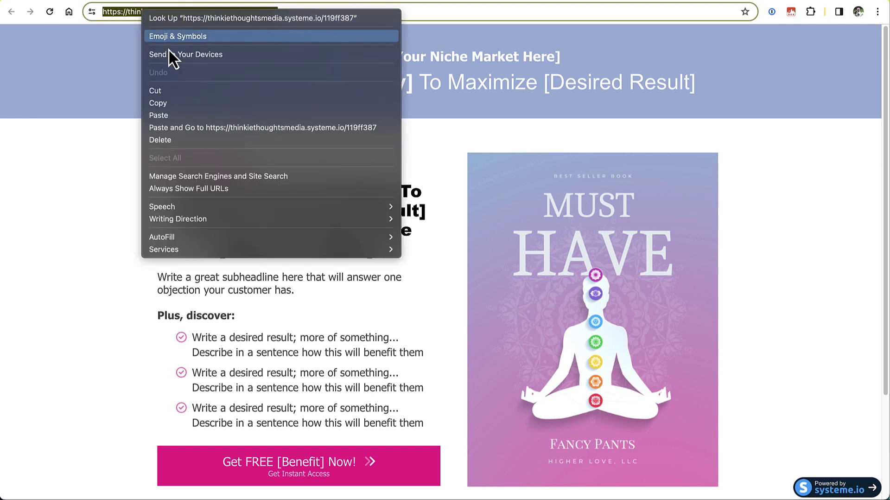
left_click(160, 104)
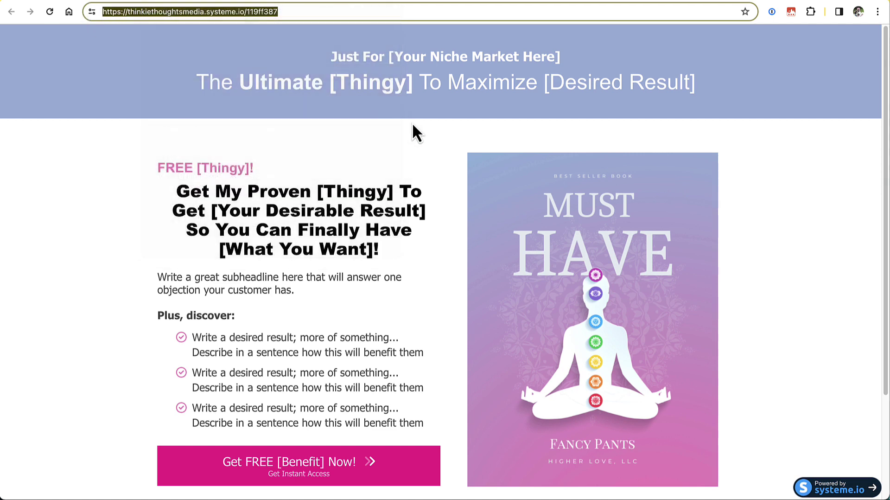
Paste the opt-in page link into a new practice-group post and publish it with its 'Get your thingy' preview
left_click(739, 2)
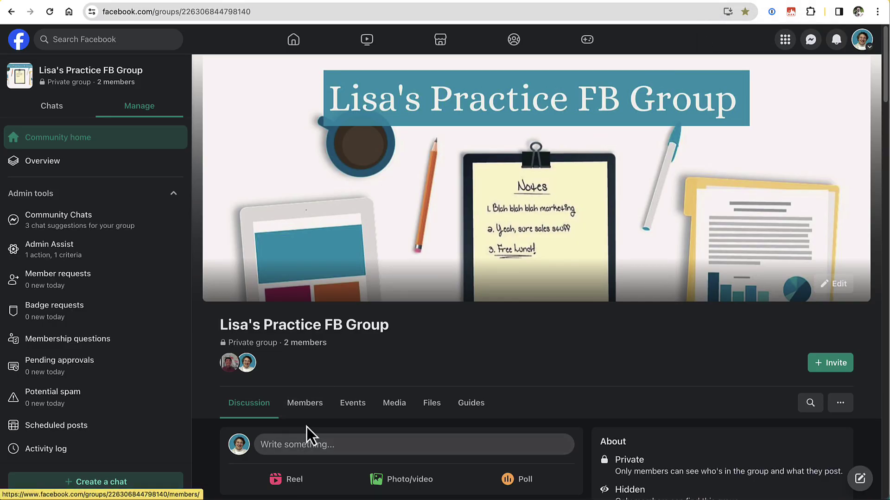
scroll(308, 431, "down", 1)
left_click(277, 432)
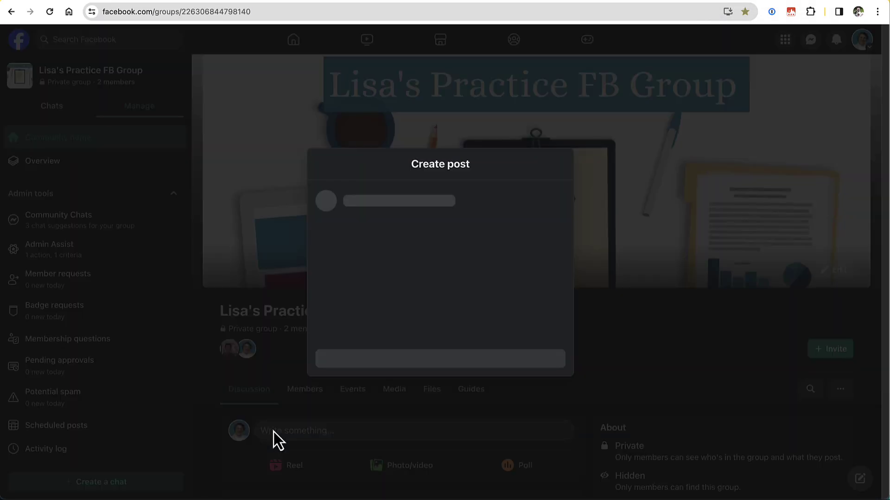
right_click(355, 227)
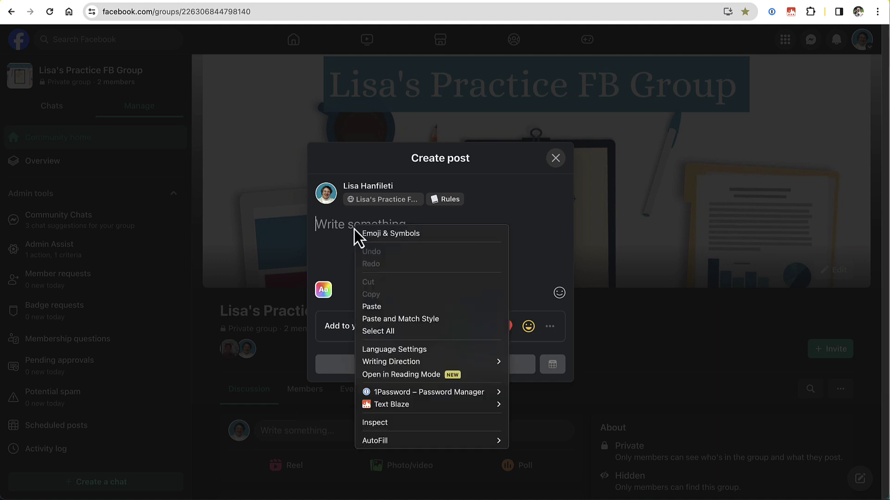
left_click(389, 306)
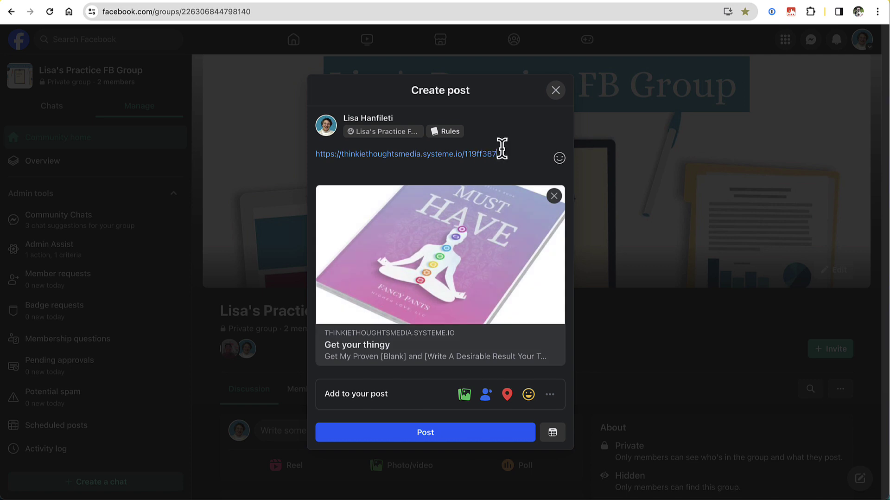
left_click(427, 436)
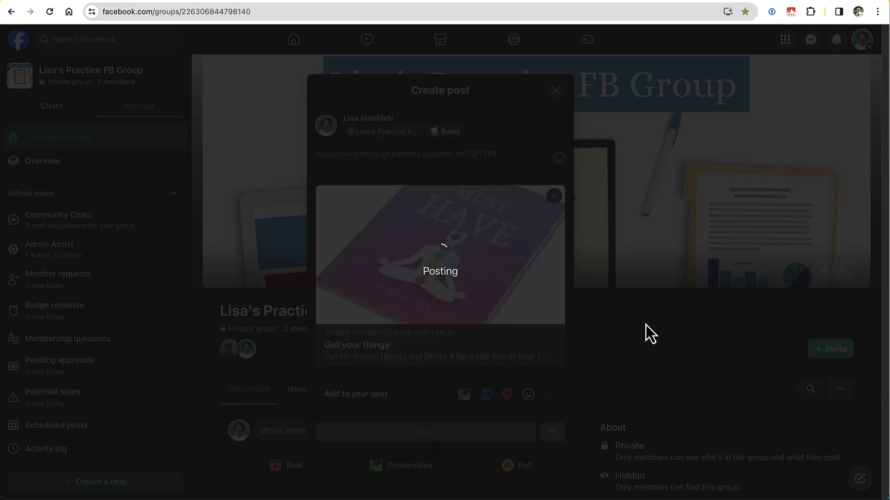
scroll(545, 309, "down", 8)
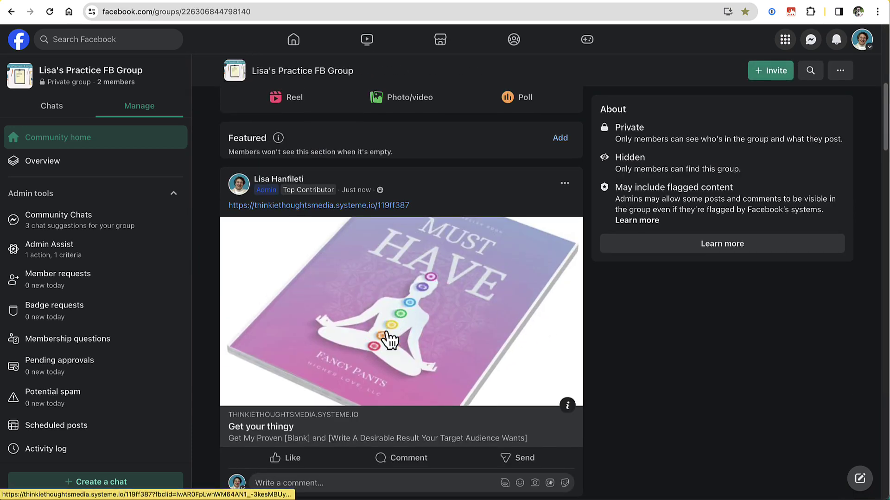
scroll(429, 334, "up", 1)
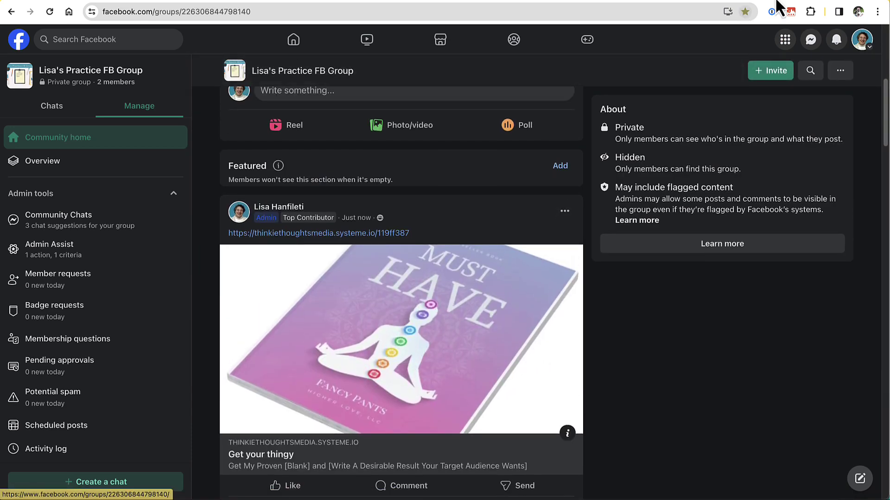
Debug the pasted opt-in page link to show response 200, og:type/fb:app_id warnings and the ebook preview
left_click(794, 2)
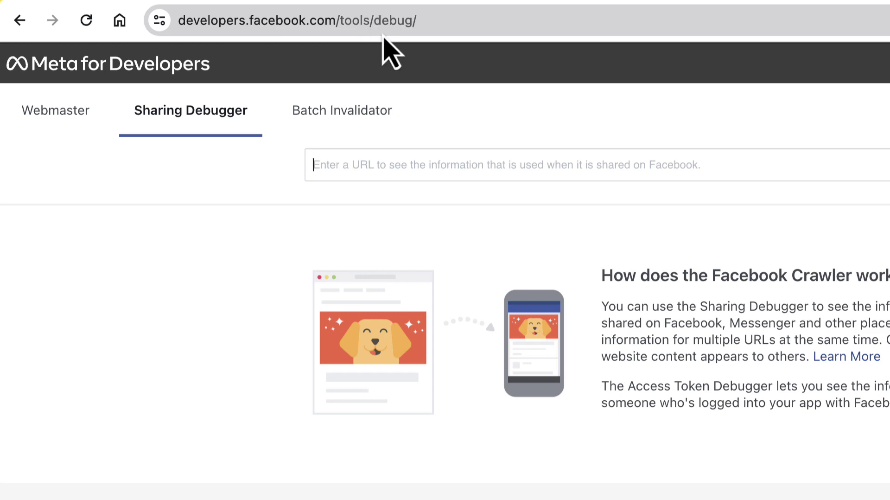
right_click(333, 164)
left_click(379, 309)
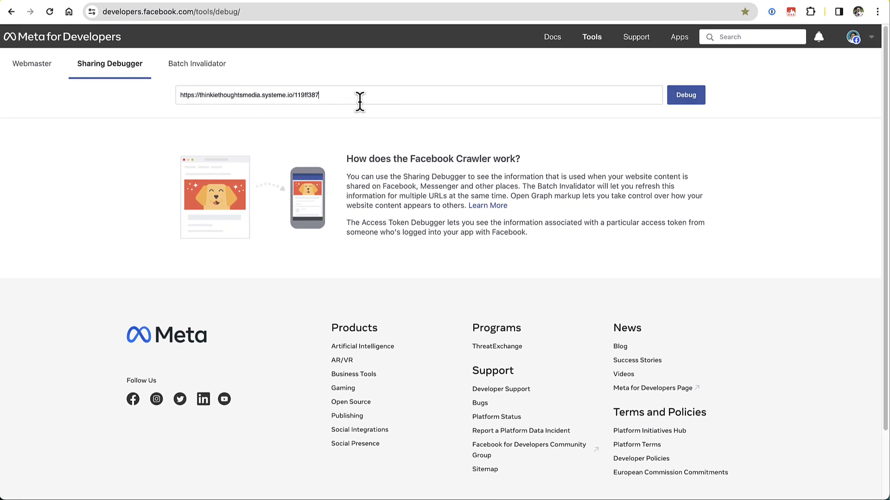
left_click(684, 100)
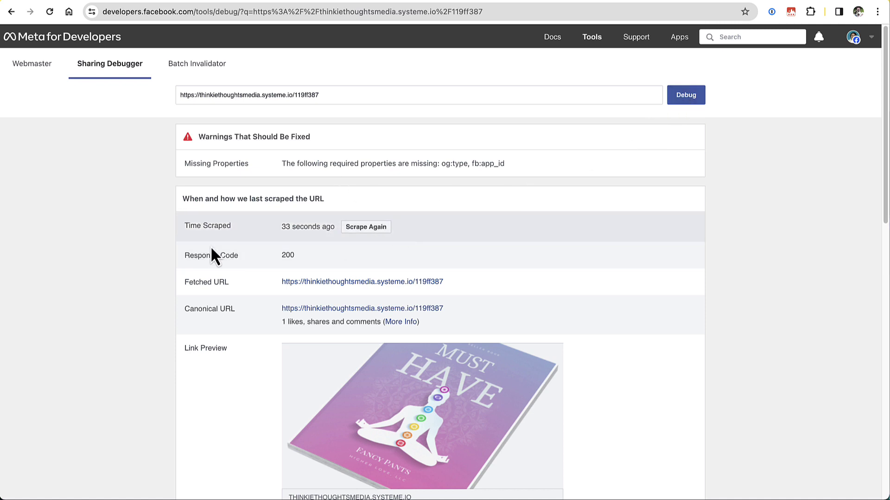
Inspect the Open Graph title, description and image in the debugger results, then return to the Systeme.io editor
scroll(111, 227, "down", 1)
scroll(107, 219, "down", 4)
scroll(108, 219, "up", 3)
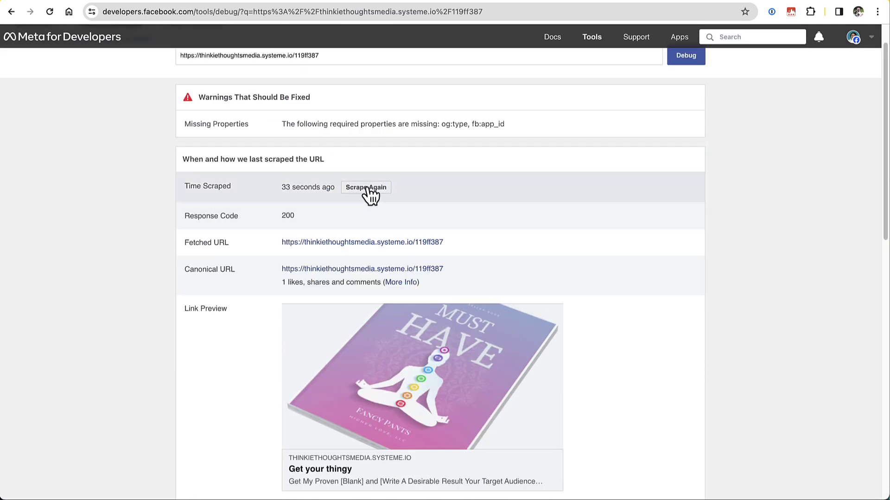
scroll(488, 232, "down", 3)
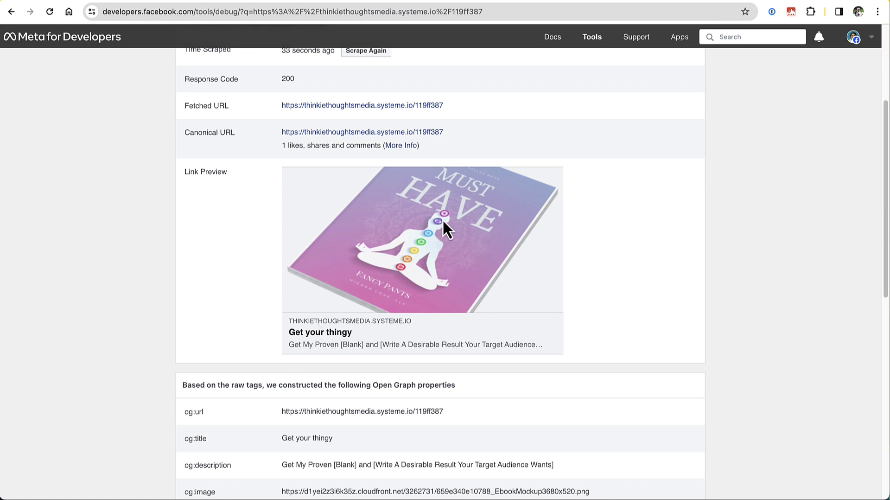
scroll(442, 218, "down", 6)
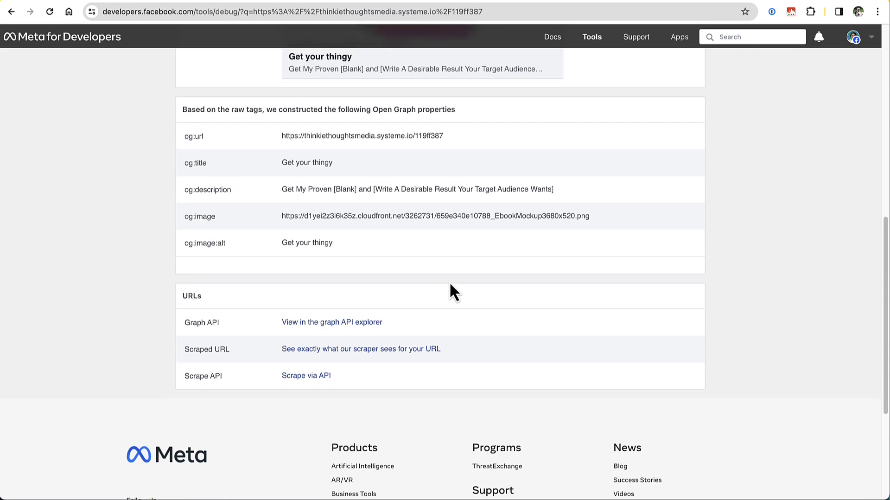
scroll(449, 281, "up", 10)
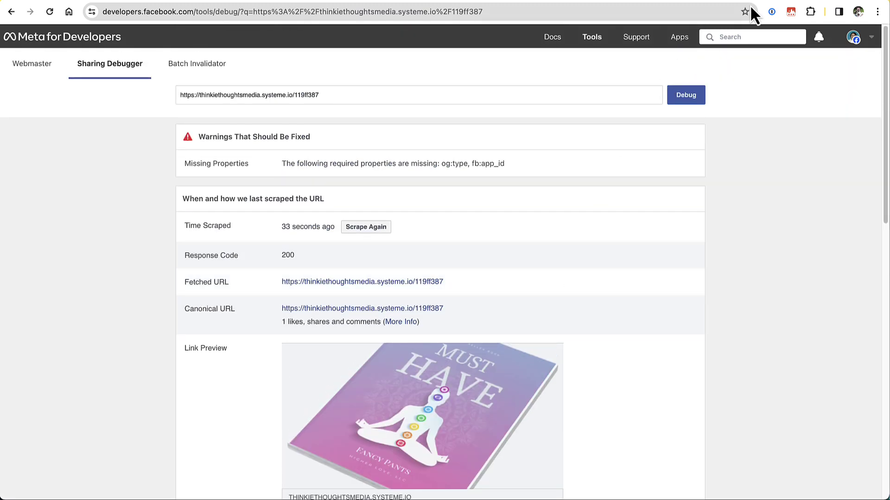
left_click(621, 2)
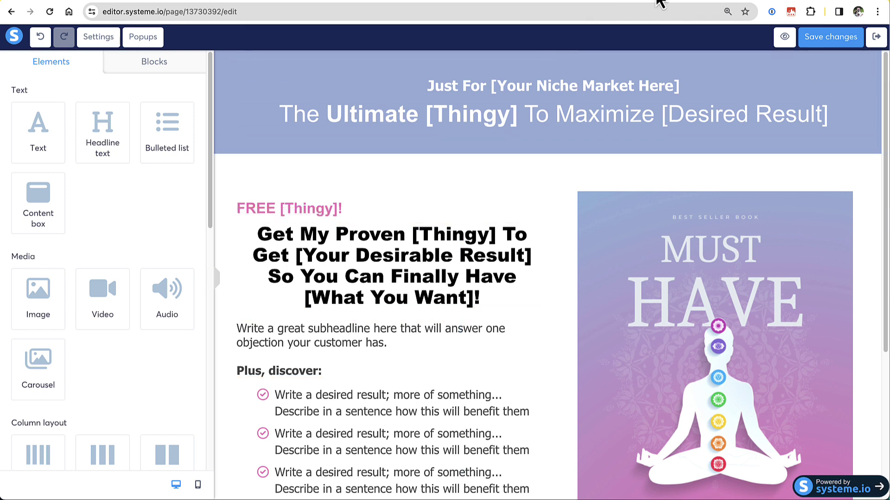
left_click(877, 39)
left_click(598, 186)
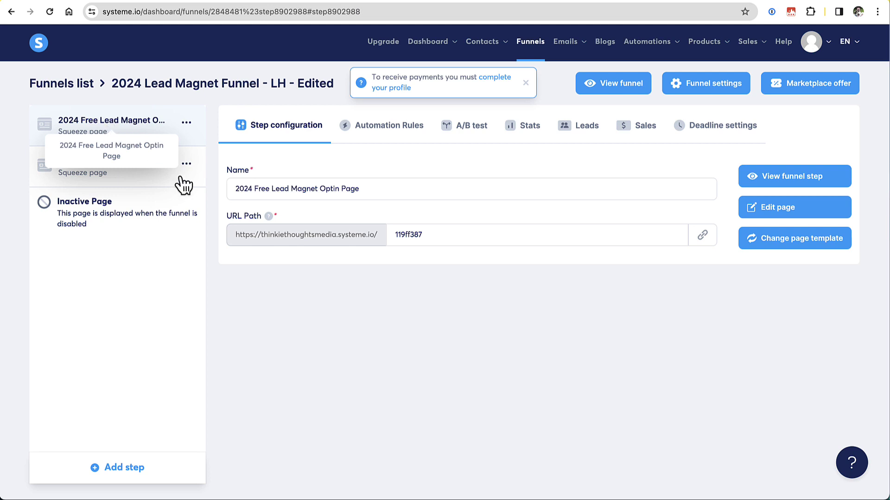
left_click(780, 217)
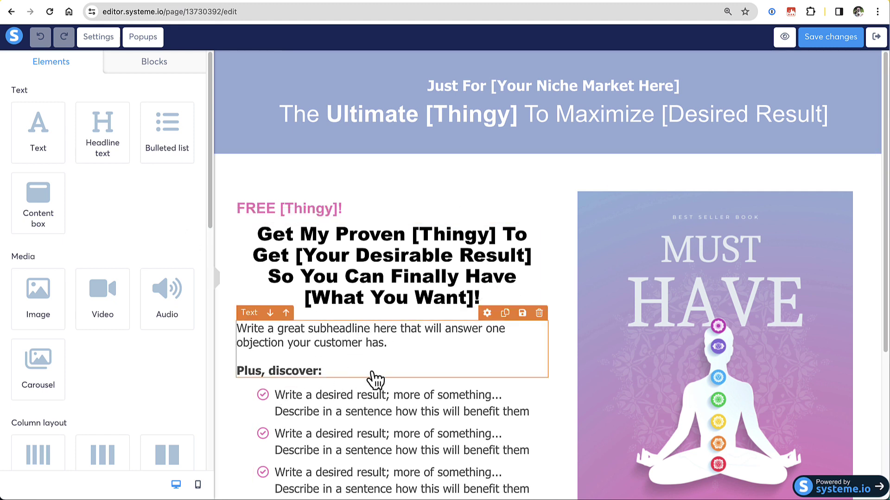
left_click(99, 40)
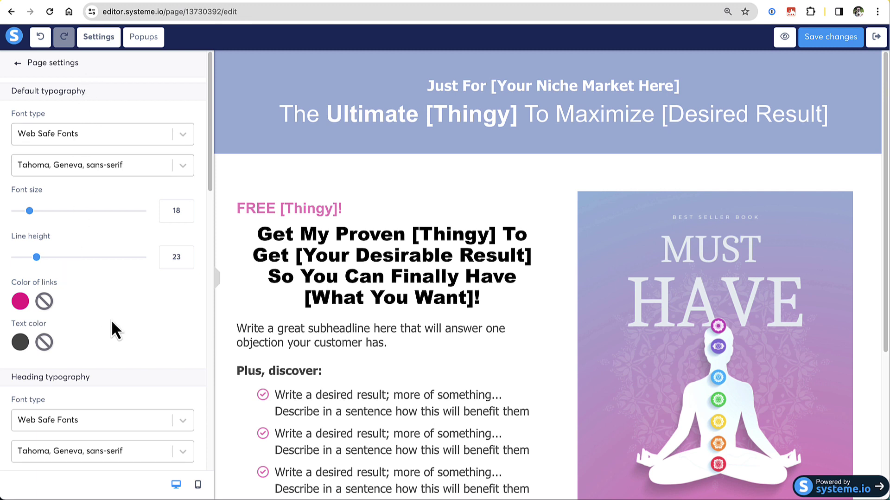
scroll(111, 319, "down", 1)
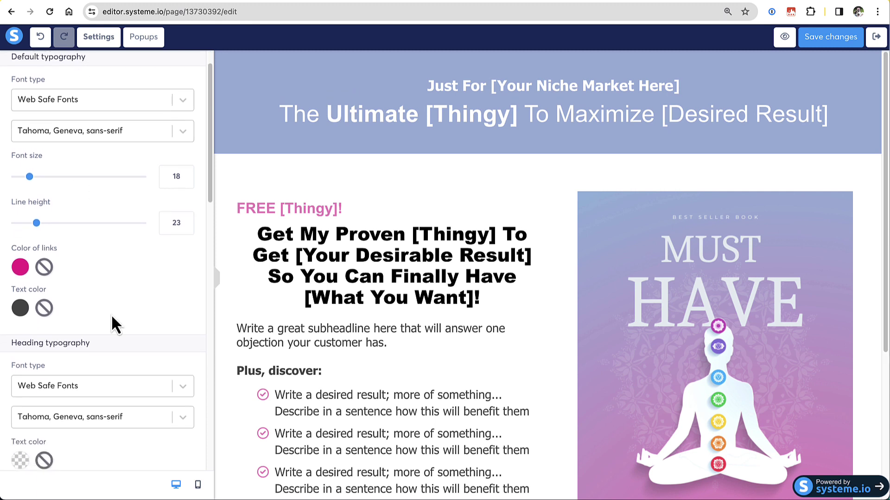
scroll(115, 292, "down", 1)
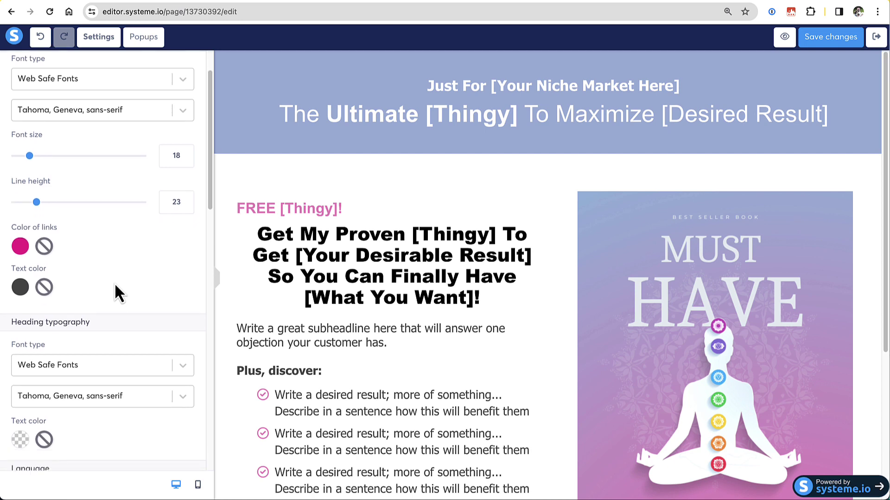
scroll(114, 273, "down", 5)
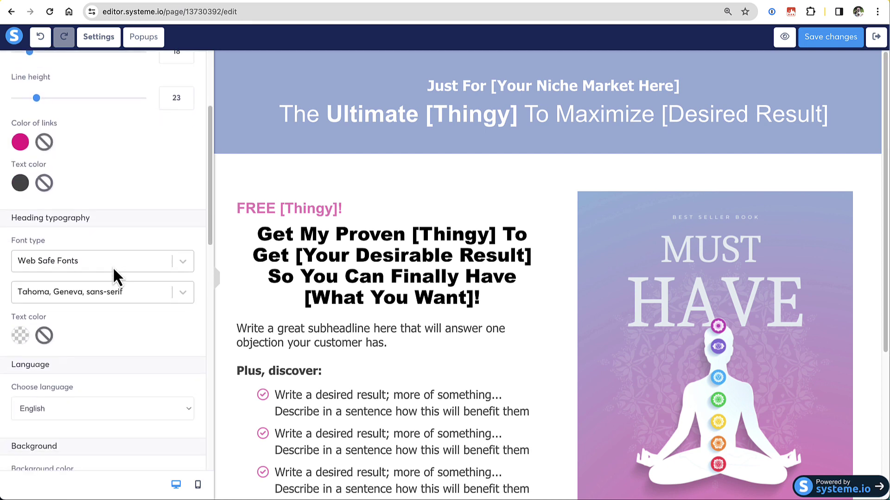
scroll(114, 274, "down", 12)
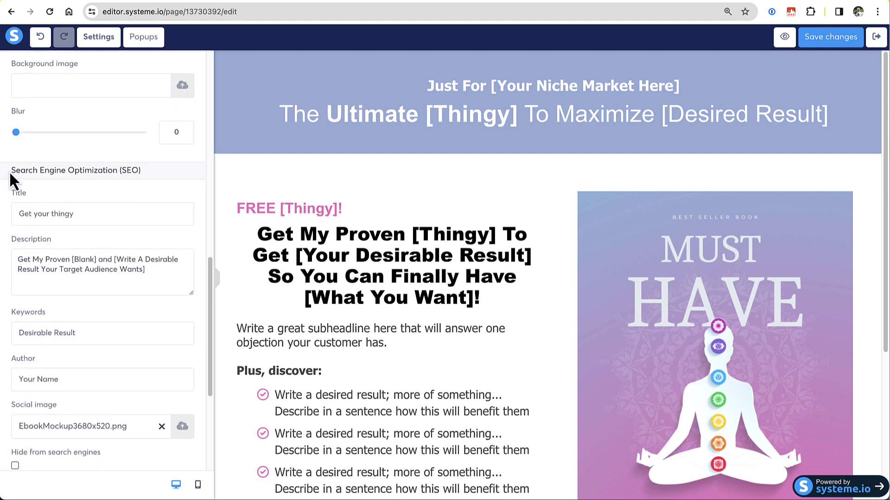
left_click_drag(12, 171, 143, 170)
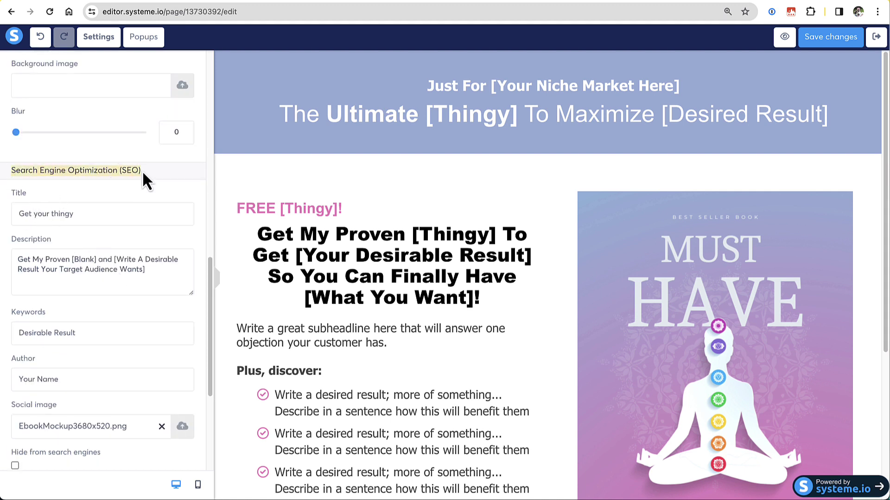
left_click(101, 224)
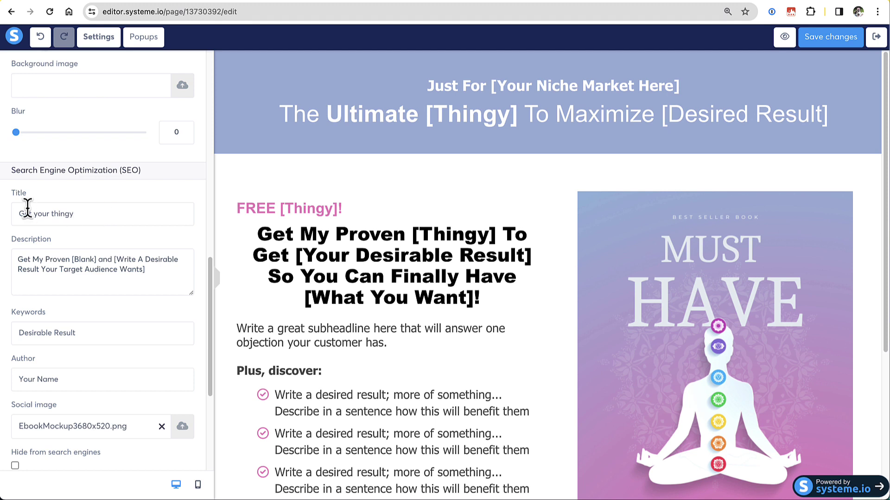
left_click_drag(76, 214, 17, 214)
scroll(68, 292, "down", 1)
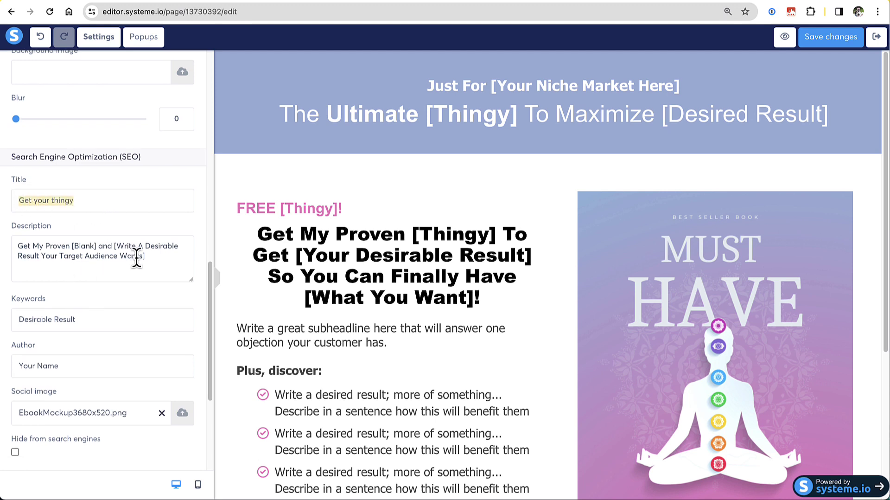
left_click_drag(148, 256, 21, 250)
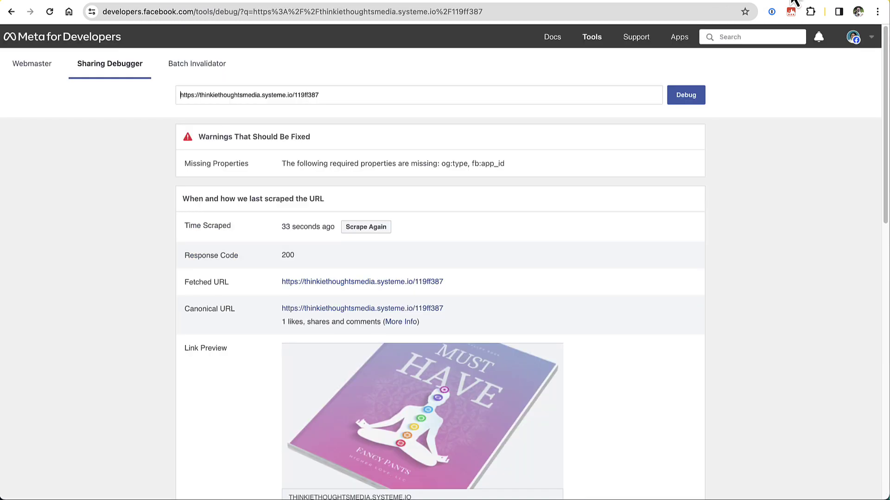
scroll(494, 213, "down", 5)
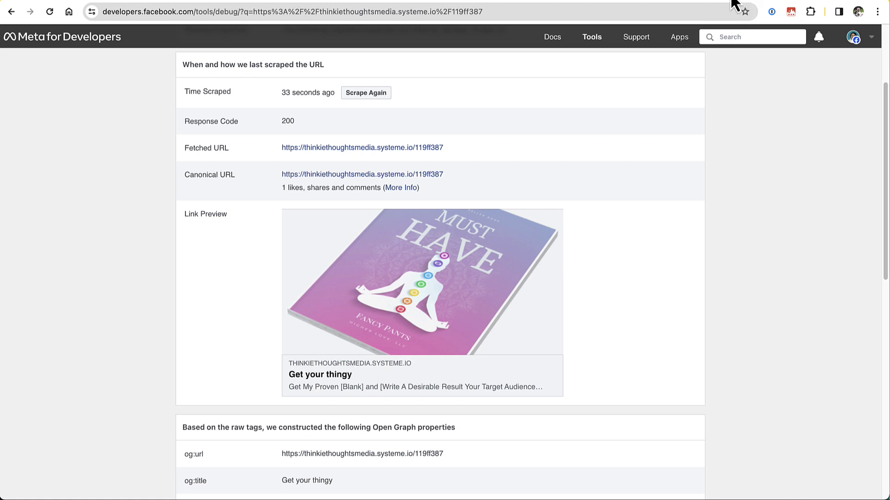
left_click(608, 5)
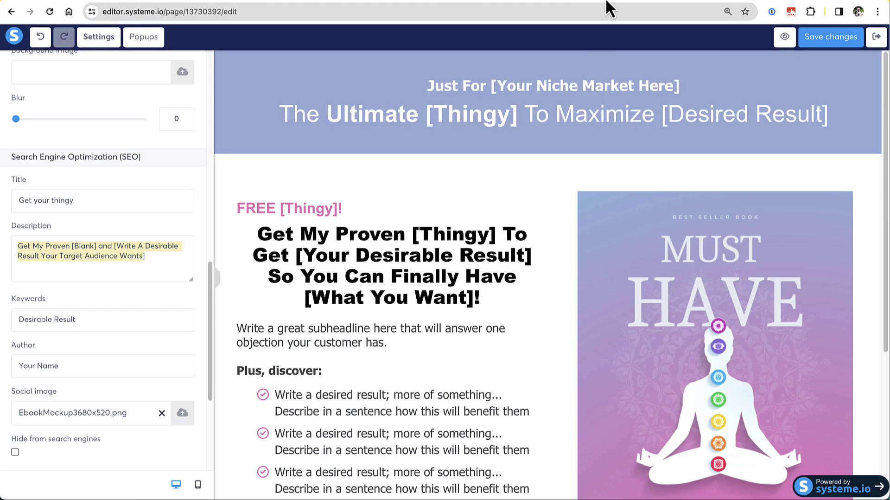
Overwrite the 'Your Name' placeholder in the SEO Author field with the author's full name
left_click(106, 270)
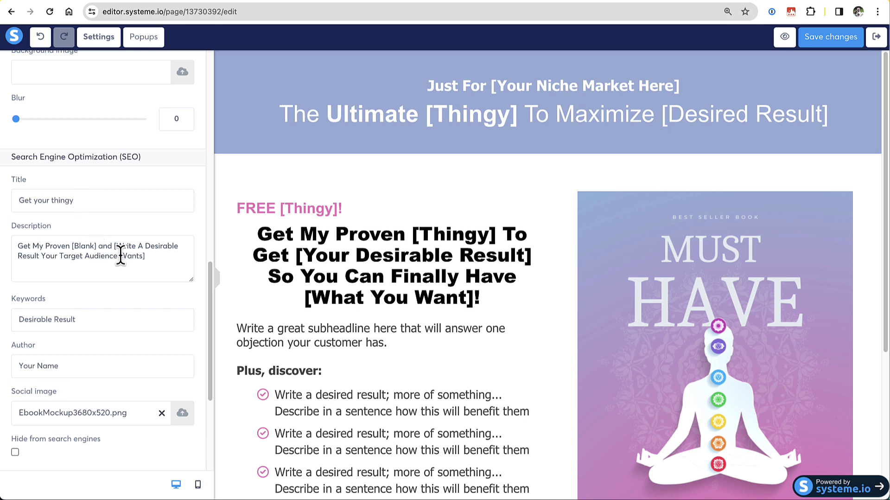
left_click_drag(146, 257, 18, 247)
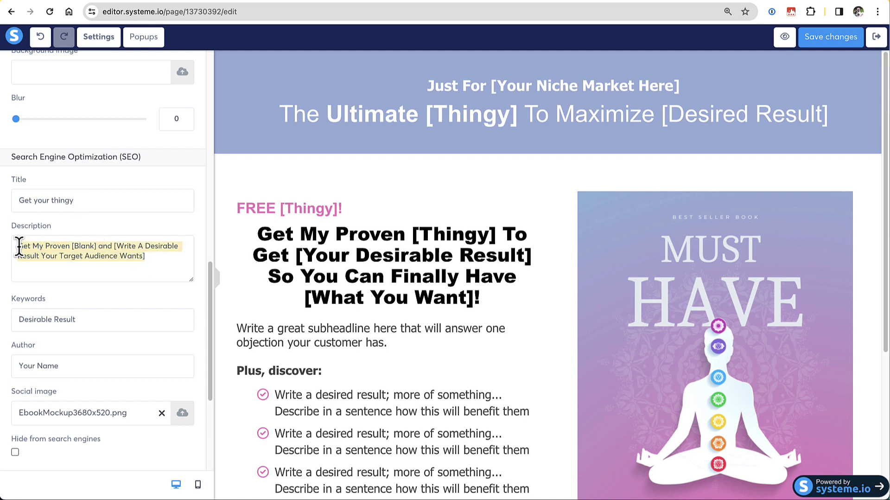
left_click(91, 269)
scroll(91, 295, "down", 2)
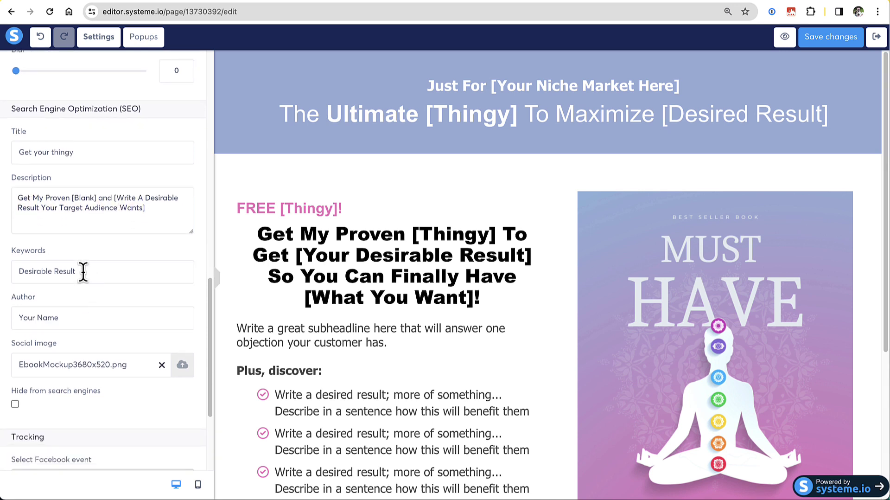
scroll(90, 276, "down", 1)
scroll(91, 291, "down", 1)
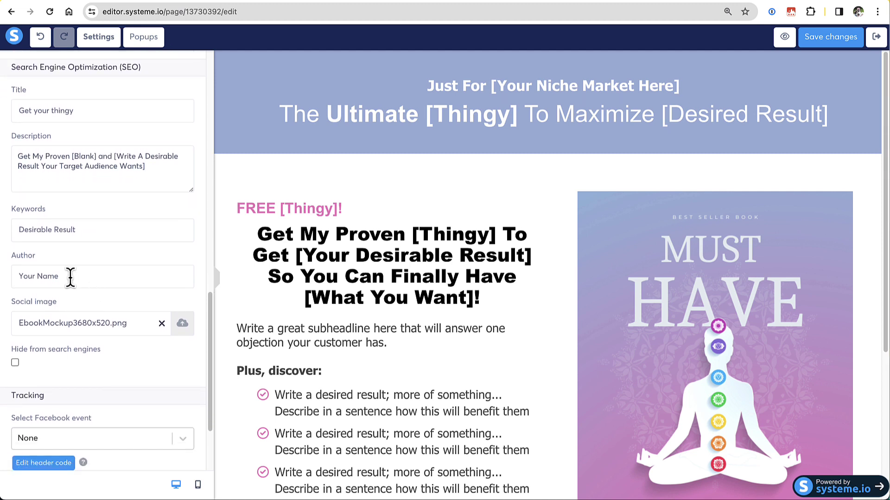
left_click_drag(69, 277, 7, 281)
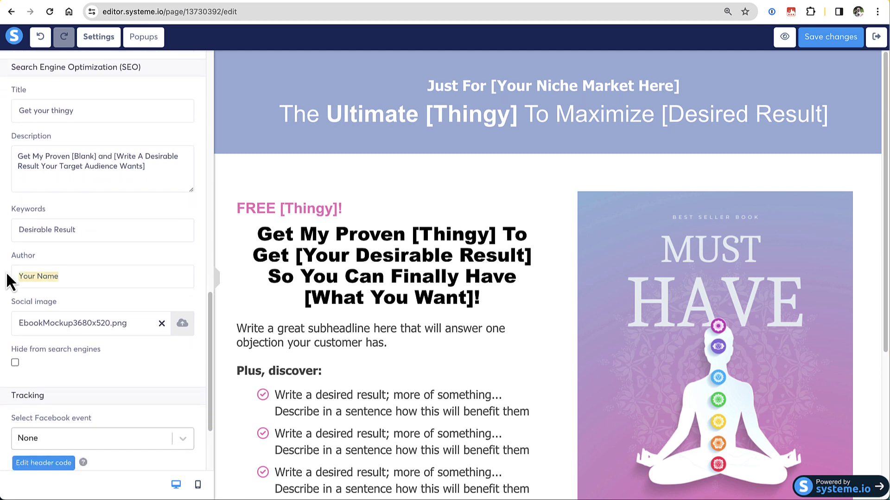
type("Lisa Hanfileti")
scroll(121, 336, "down", 1)
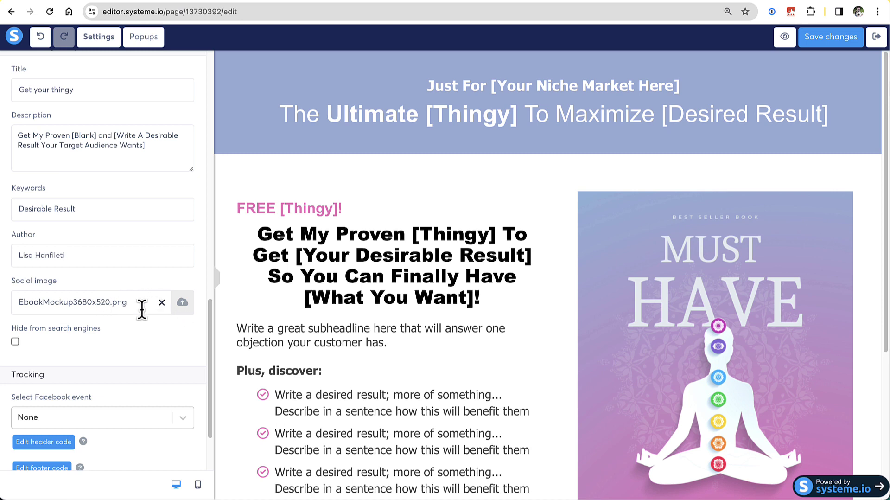
left_click(183, 303)
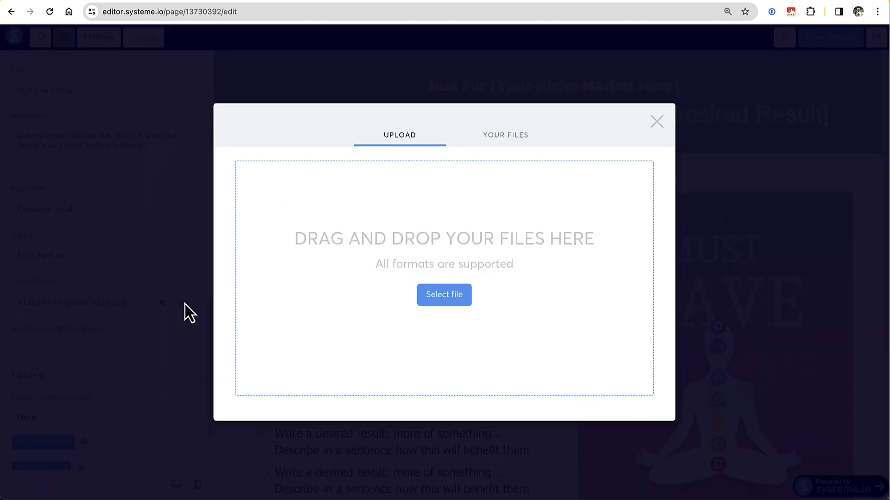
left_click(504, 138)
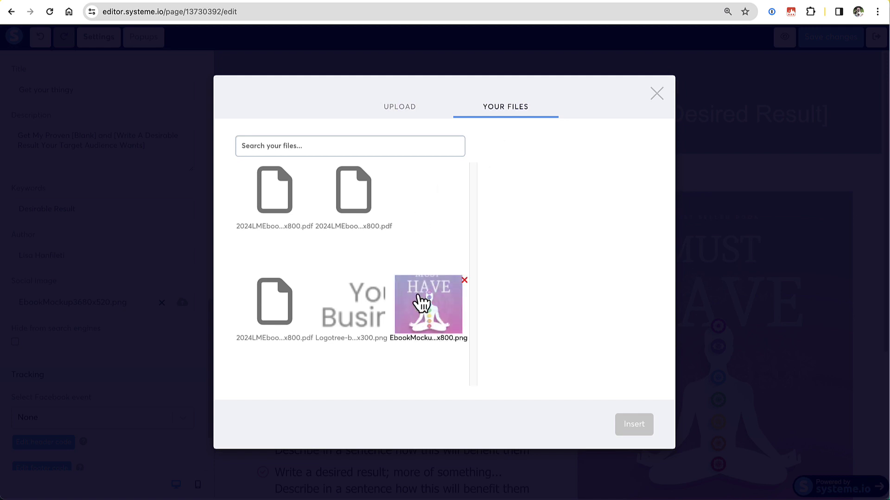
left_click(427, 313)
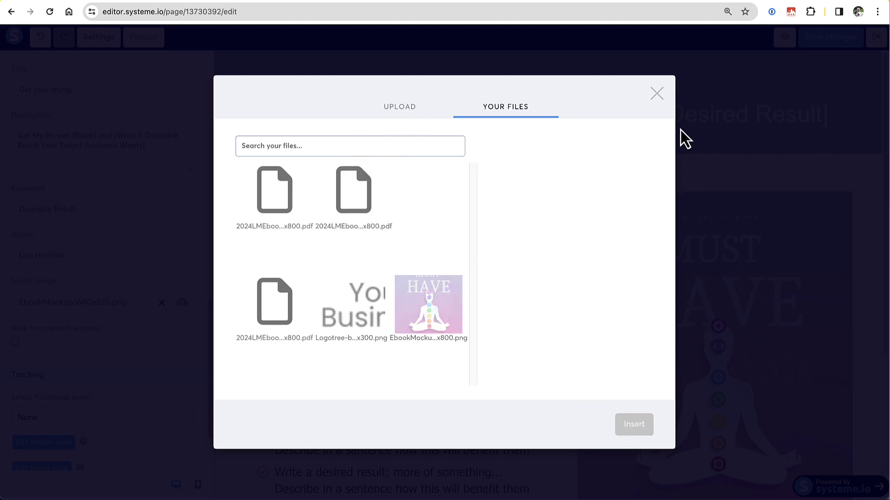
left_click(657, 95)
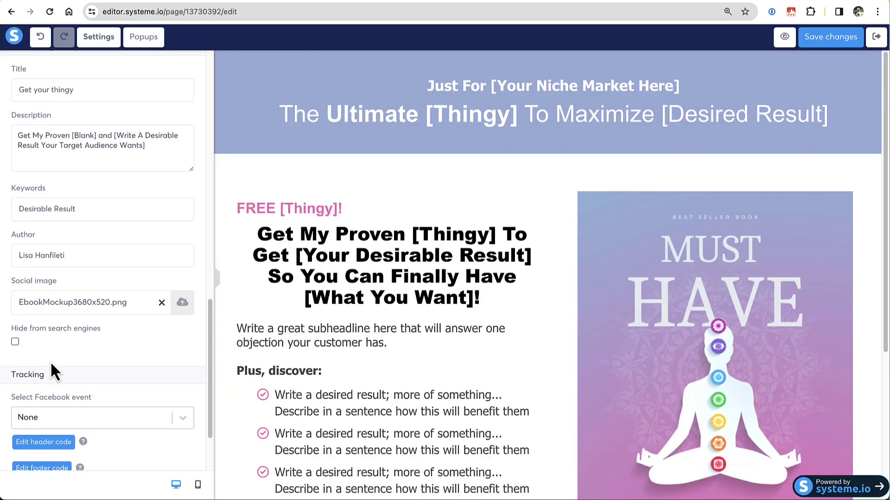
scroll(76, 333, "down", 1)
scroll(65, 336, "down", 1)
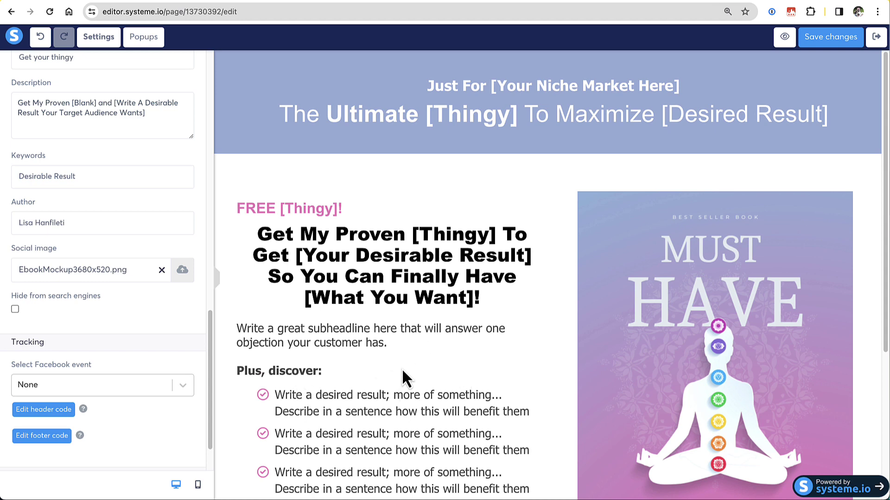
scroll(101, 209, "up", 5)
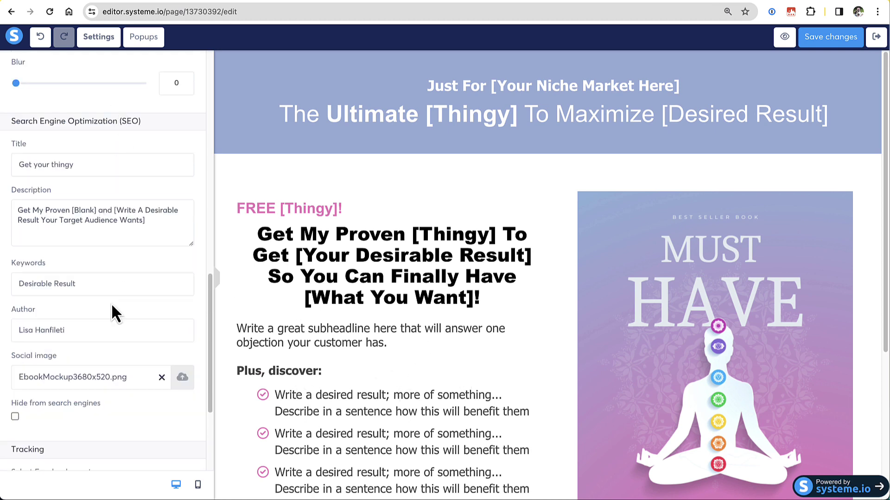
scroll(93, 311, "down", 8)
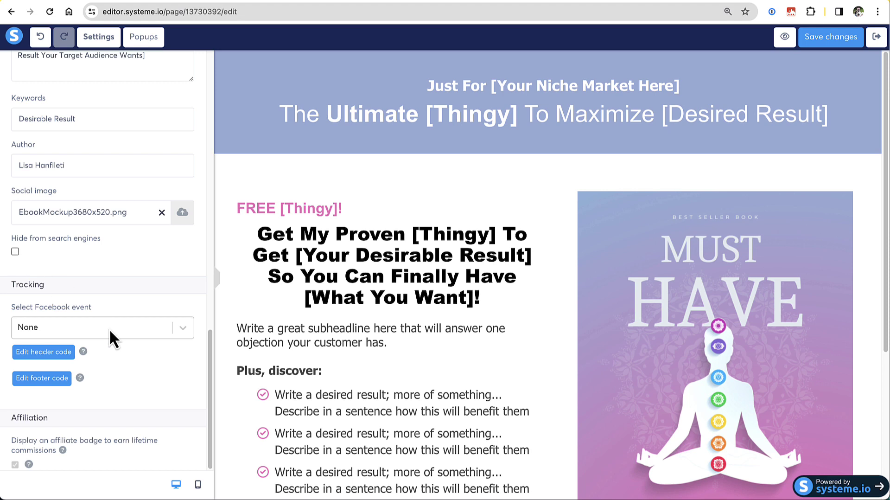
scroll(107, 391, "up", 10)
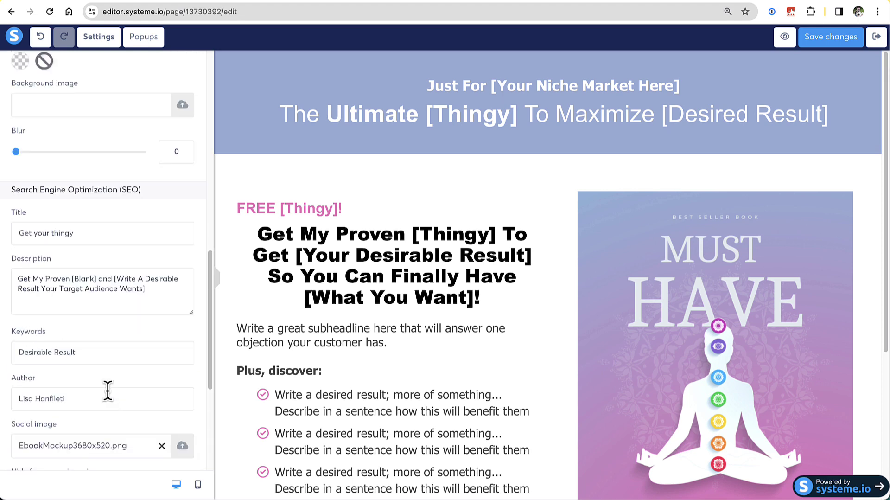
scroll(111, 399, "up", 5)
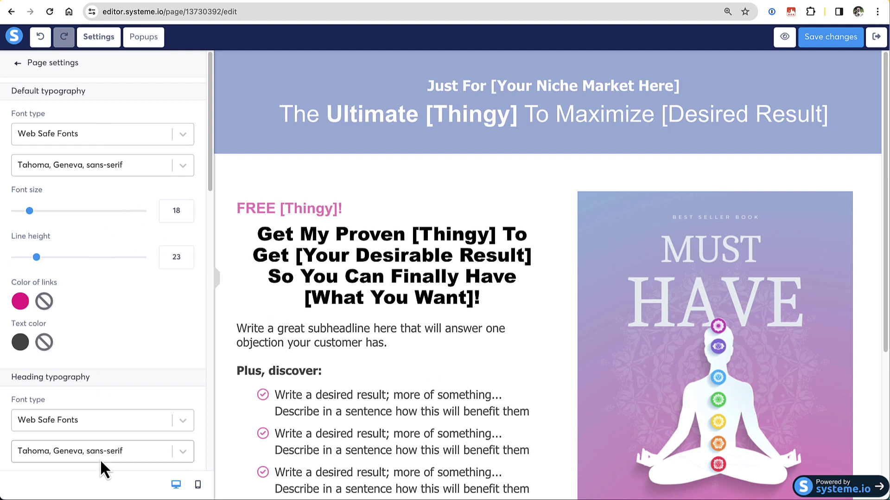
scroll(152, 336, "down", 8)
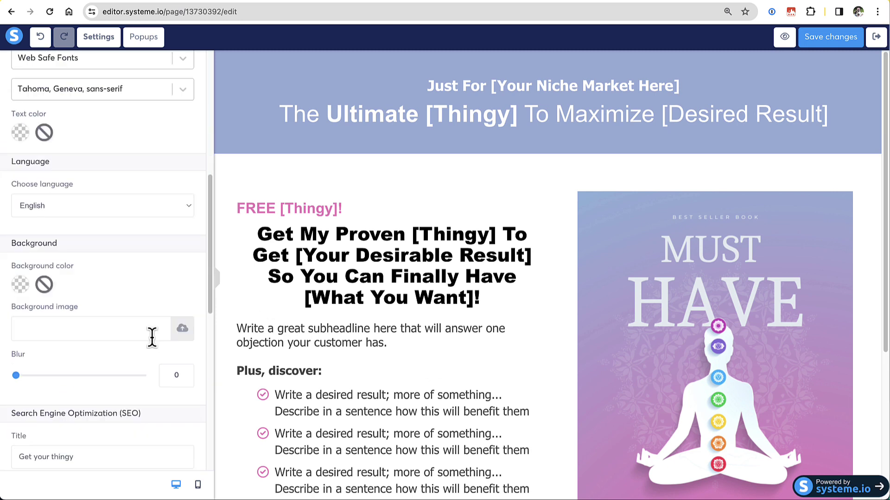
scroll(152, 338, "down", 3)
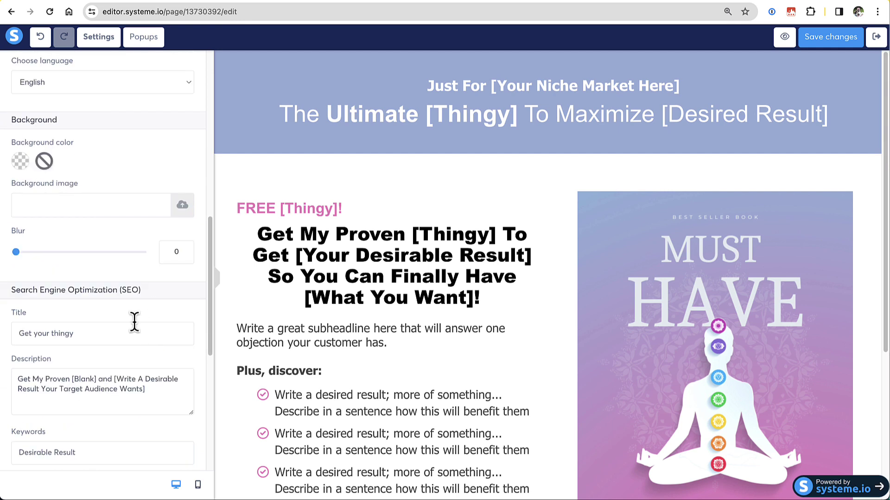
scroll(133, 321, "down", 2)
scroll(135, 323, "down", 2)
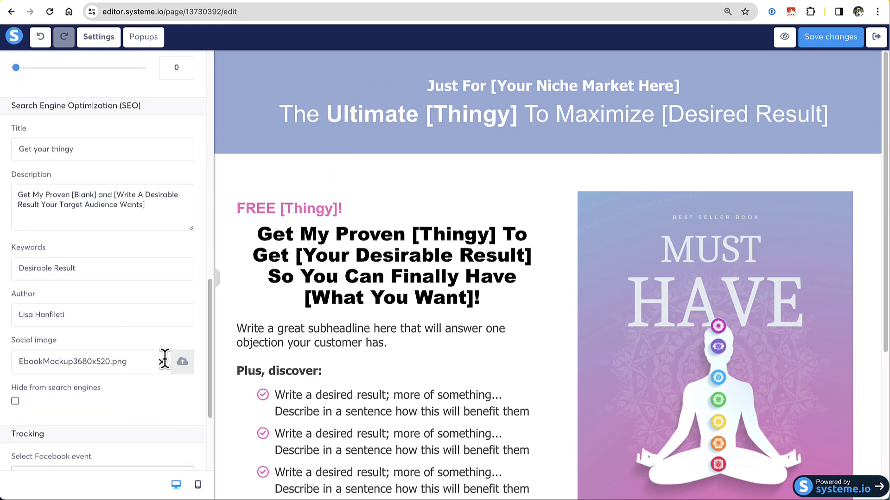